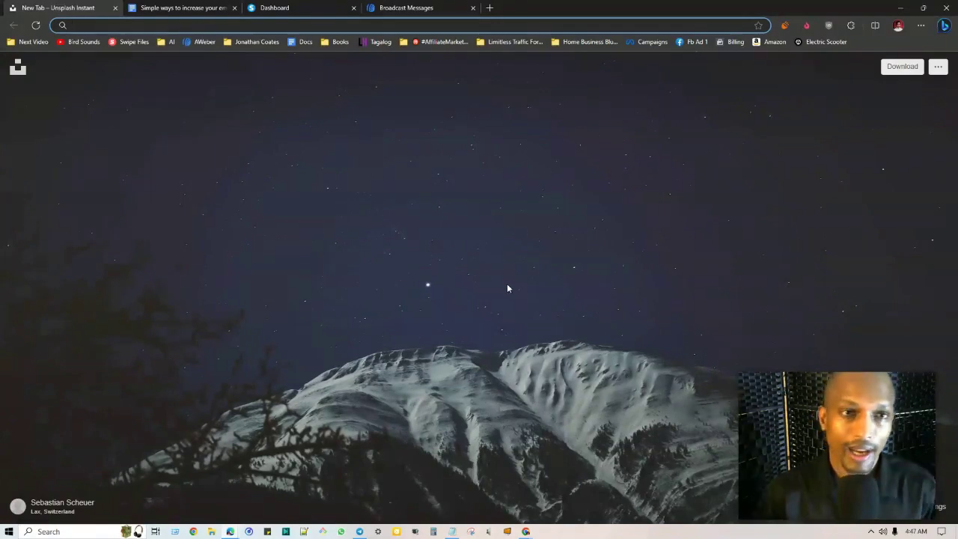
Step: Look over the email open rates document, AWeber's Broadcasts page and the Emails options in Systeme.io, returning to the document
click(163, 5)
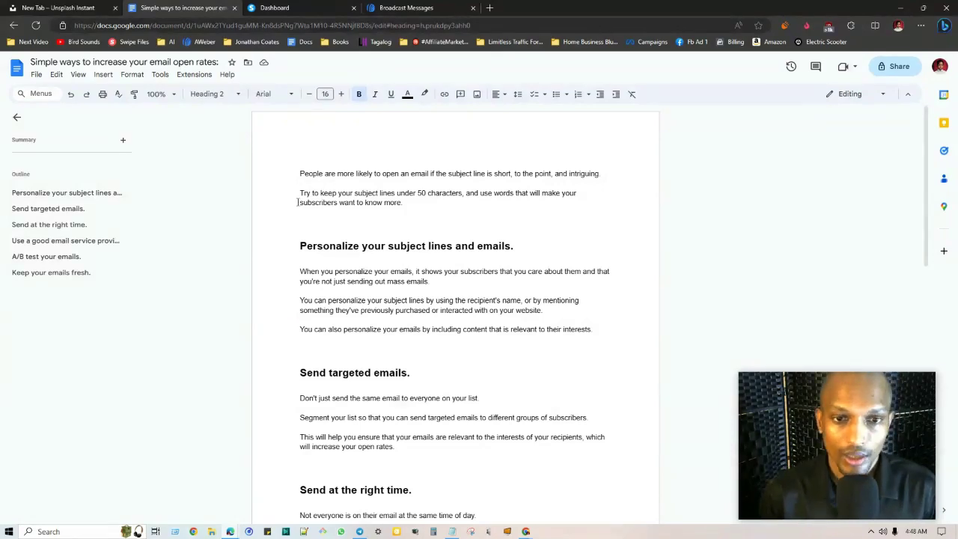
click(432, 7)
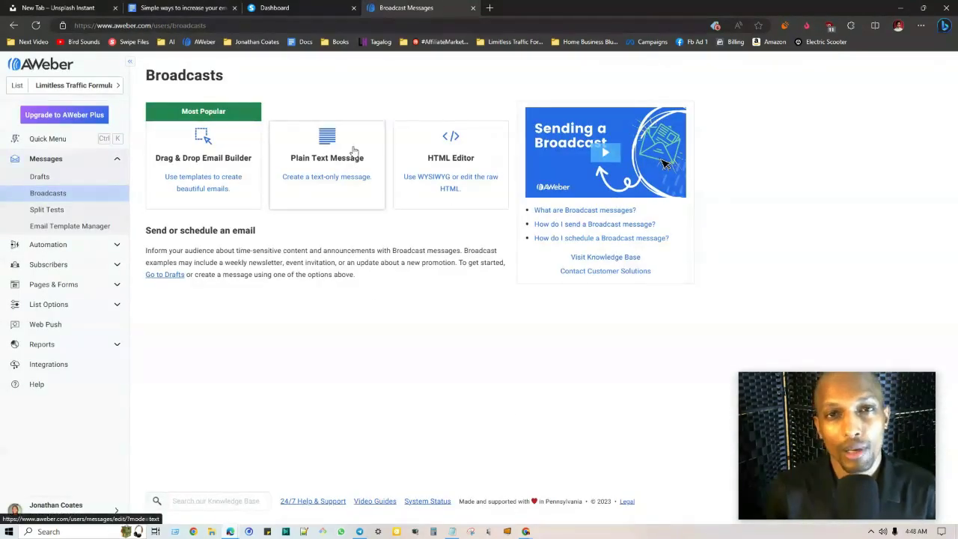
click(274, 7)
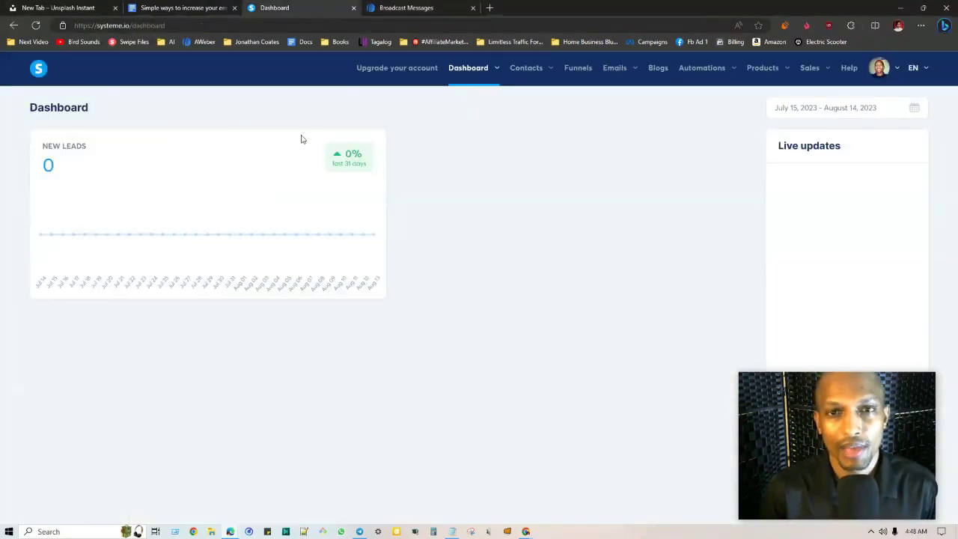
mouse_move(620, 70)
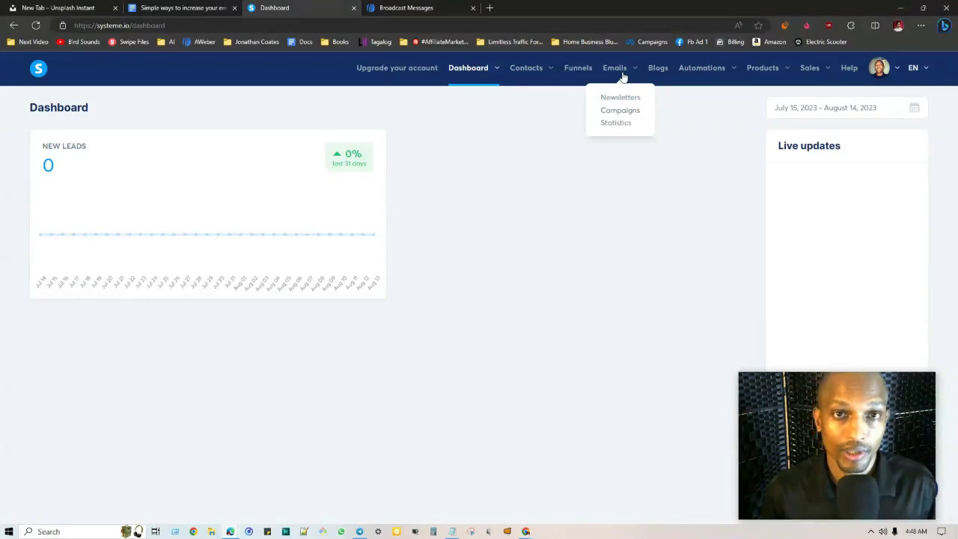
click(161, 7)
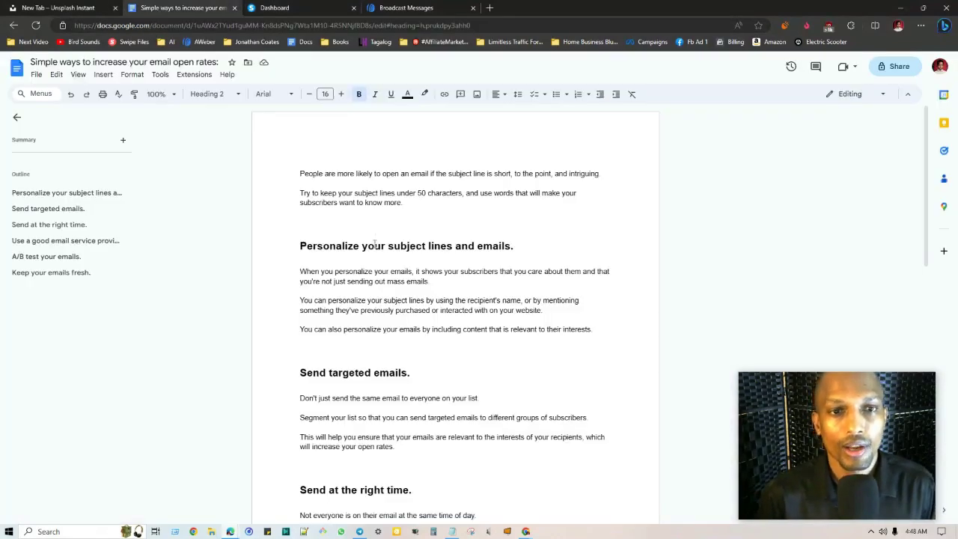
Step: Open charactercountonline.com in a new tab and count the subject line "free training reveals how to shed 60 pounds in 6 months"
click(489, 8)
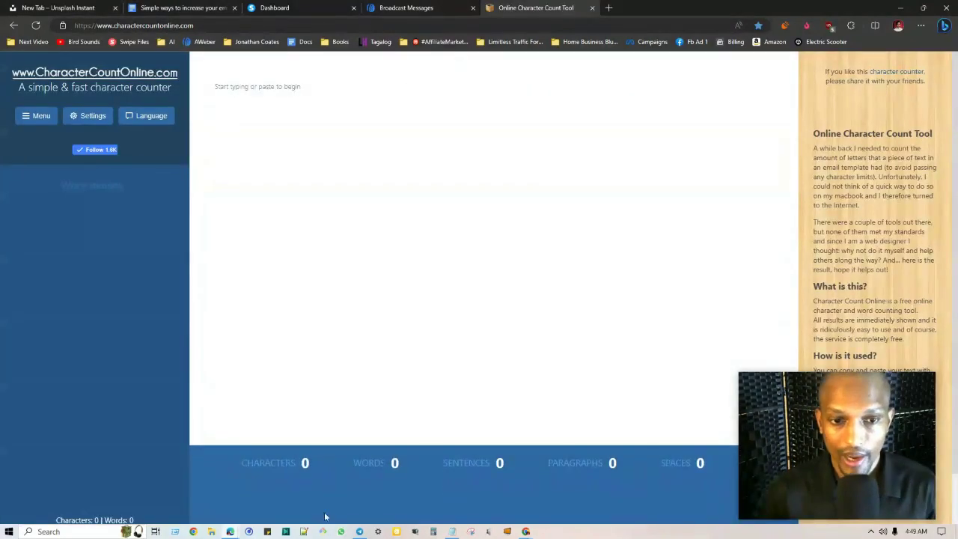
click(281, 98)
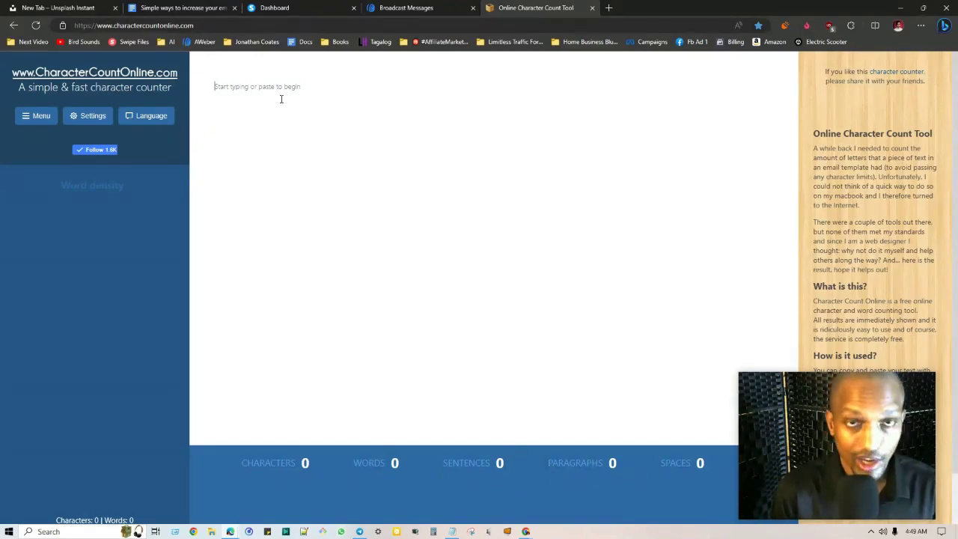
text(free traiing)
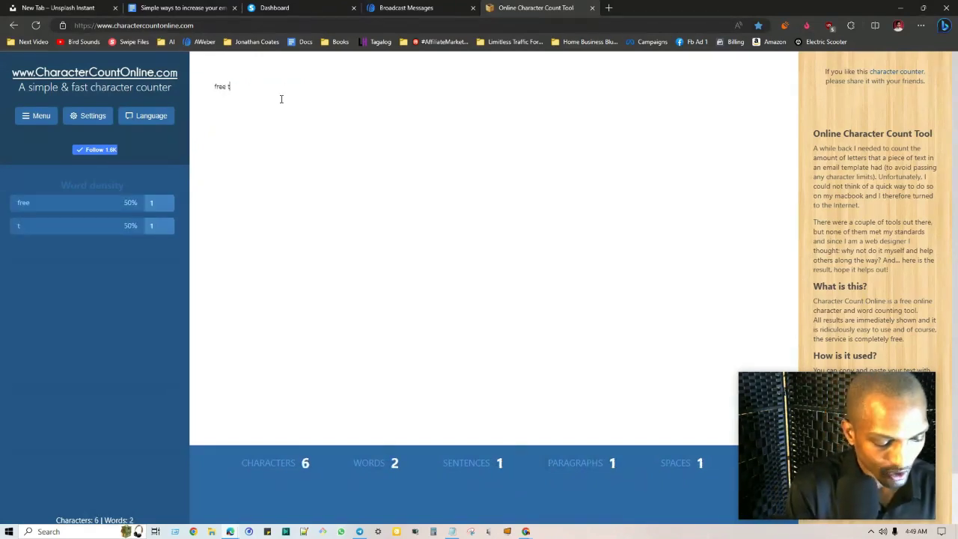
key(BackSpace)
key(BackSpace)
key(BackSpace)
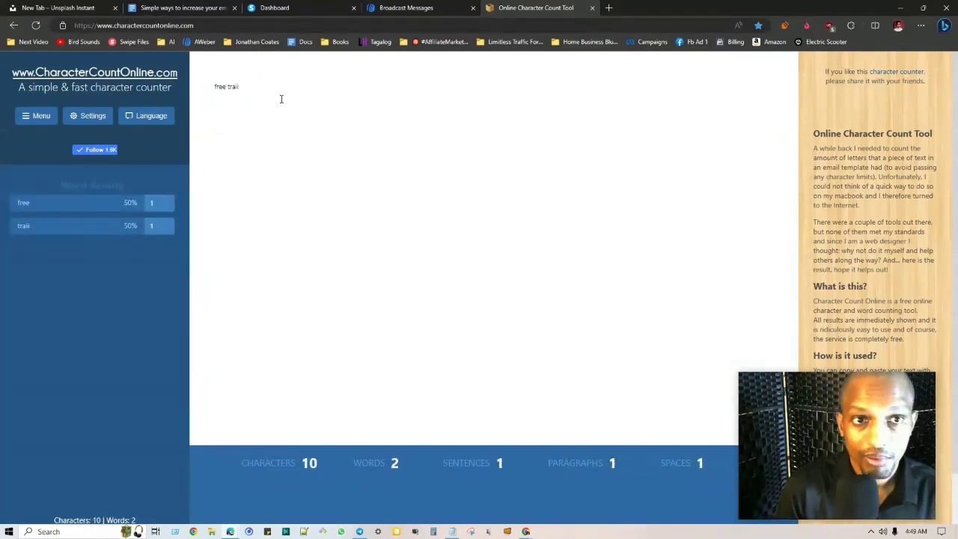
text(ning reveal)
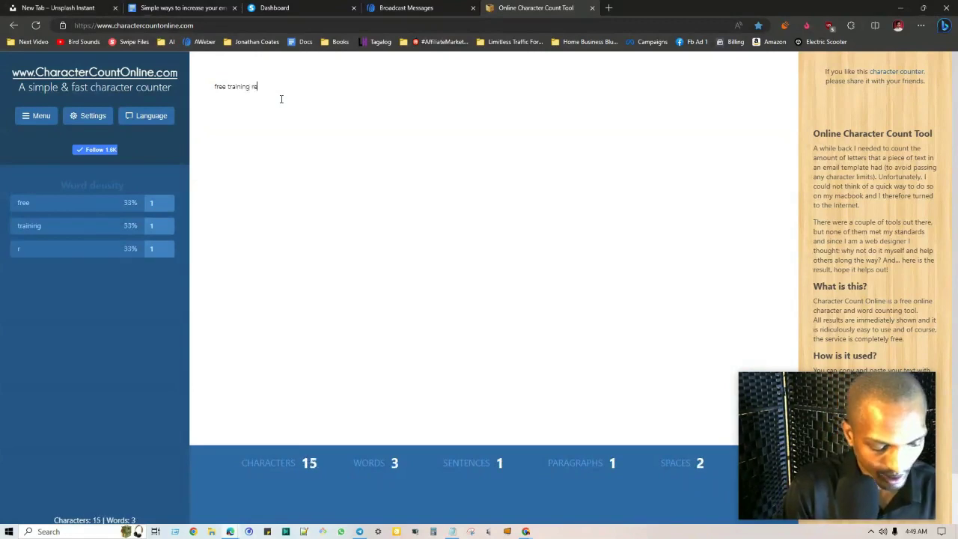
text(s ho)
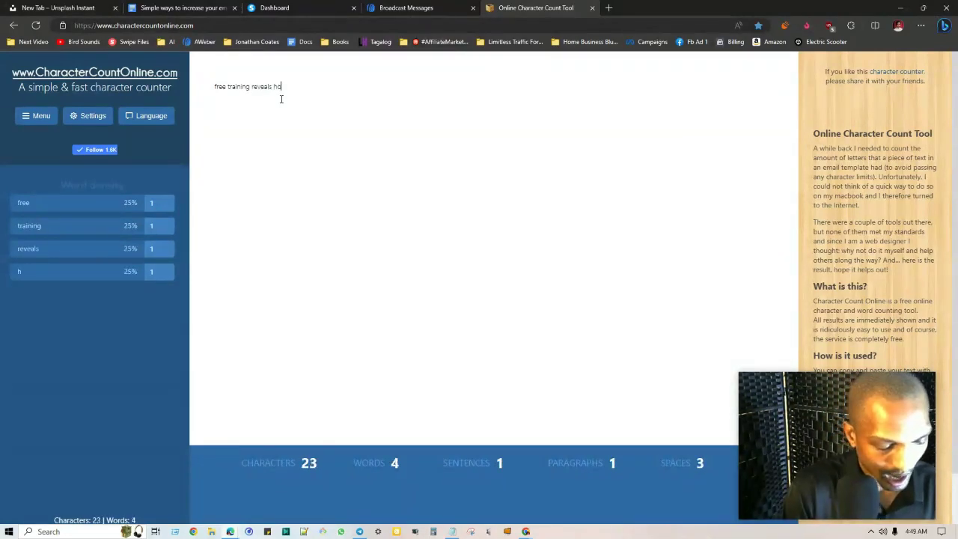
text(w to shed )
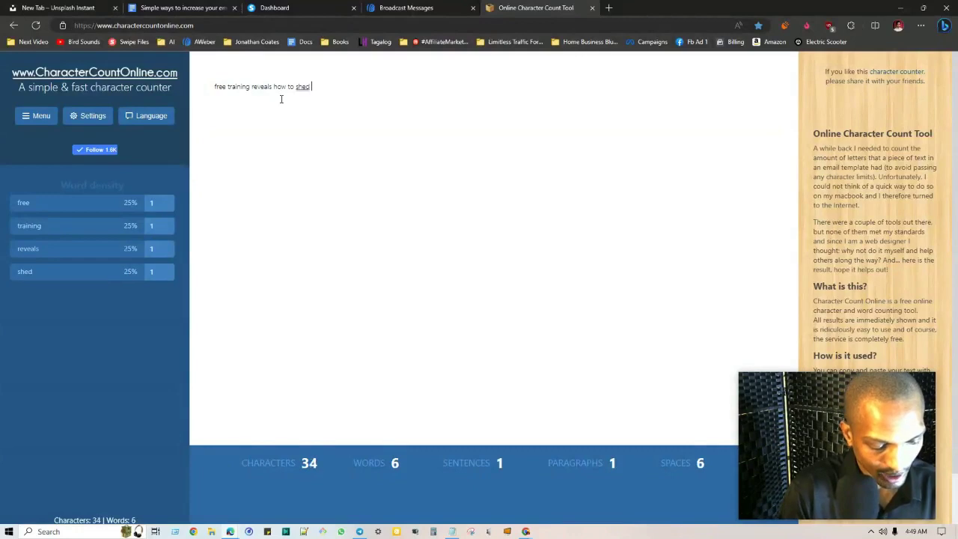
text(60 poun)
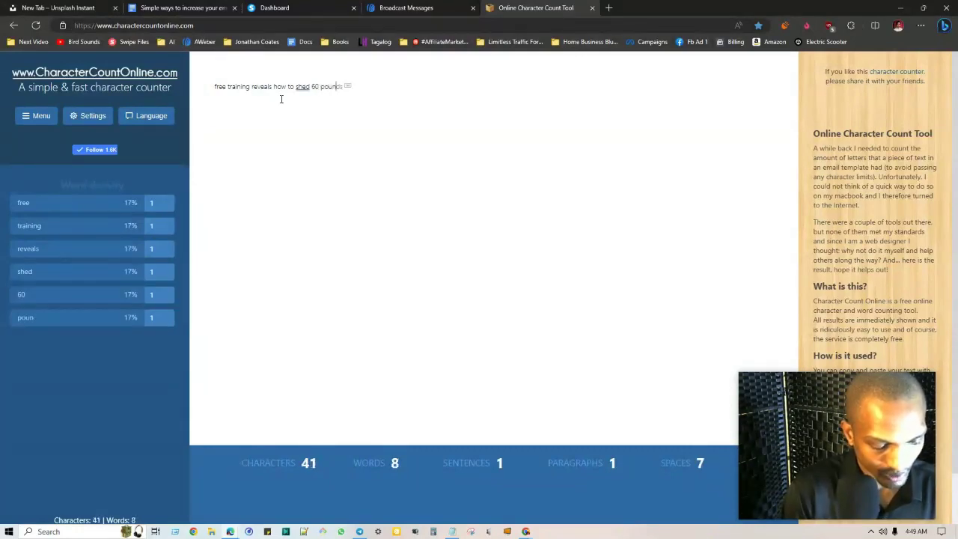
text(ds in 6 months)
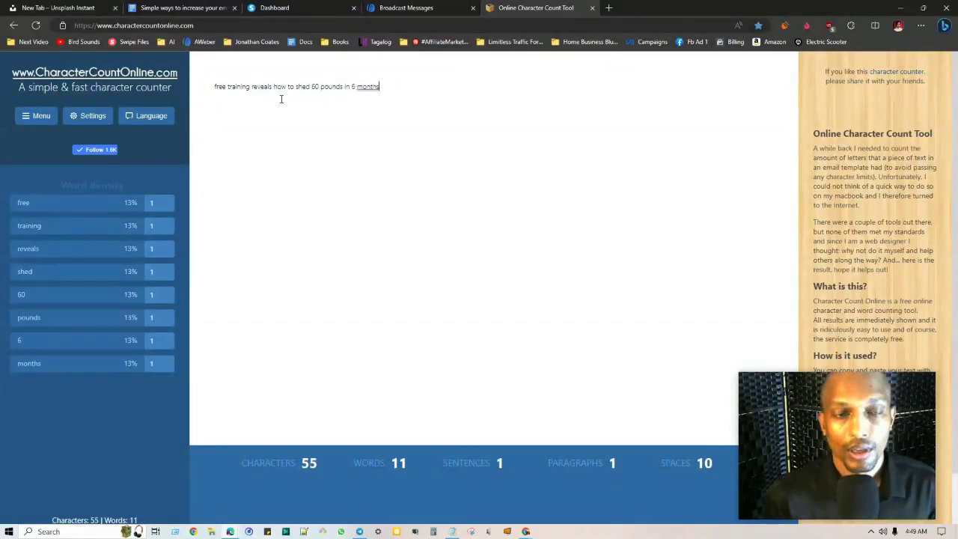
mouse_move(318, 462)
mouse_down()
mouse_move(288, 461)
mouse_move(310, 461)
mouse_up()
click(401, 179)
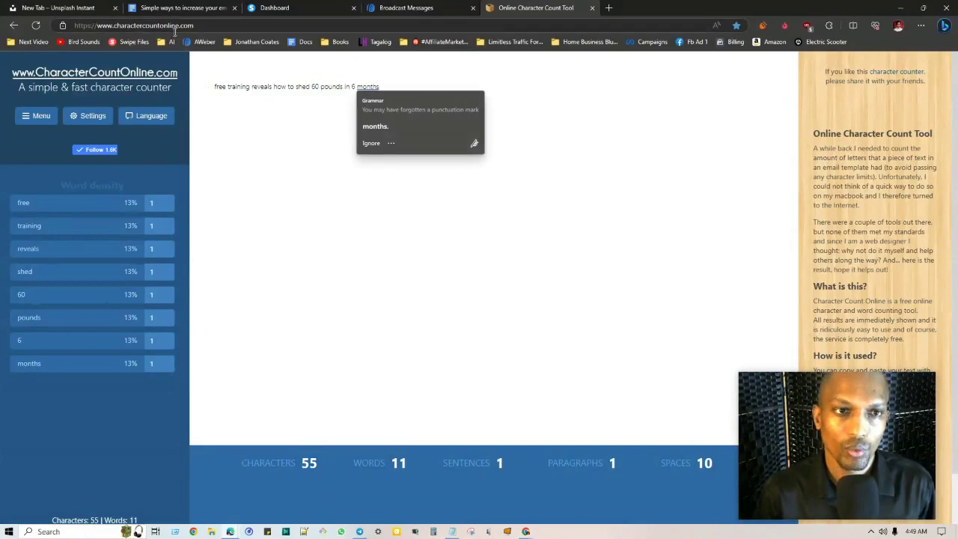
Step: Start an AWeber broadcast in the Drag & Drop Email Builder, then return to the email tips document and dismiss the cash-back offer
click(433, 8)
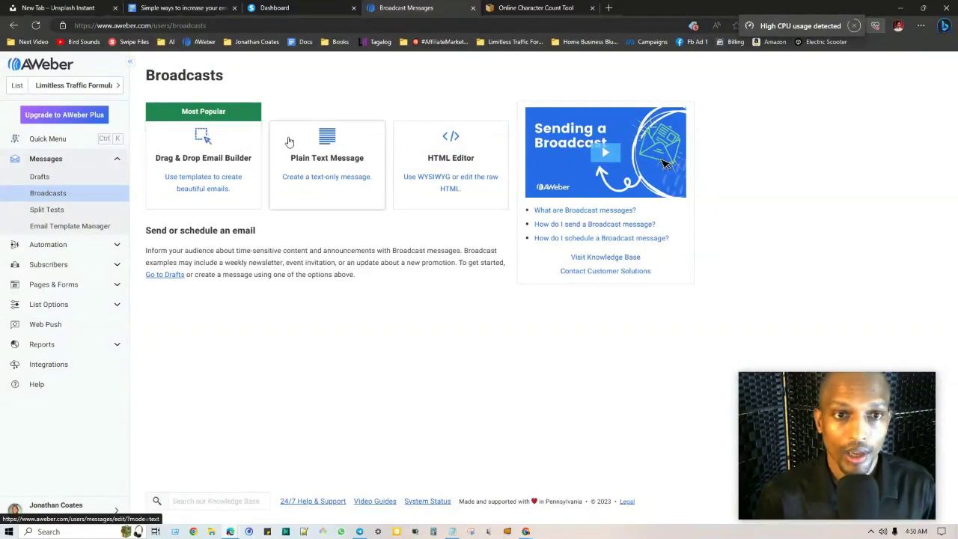
click(202, 137)
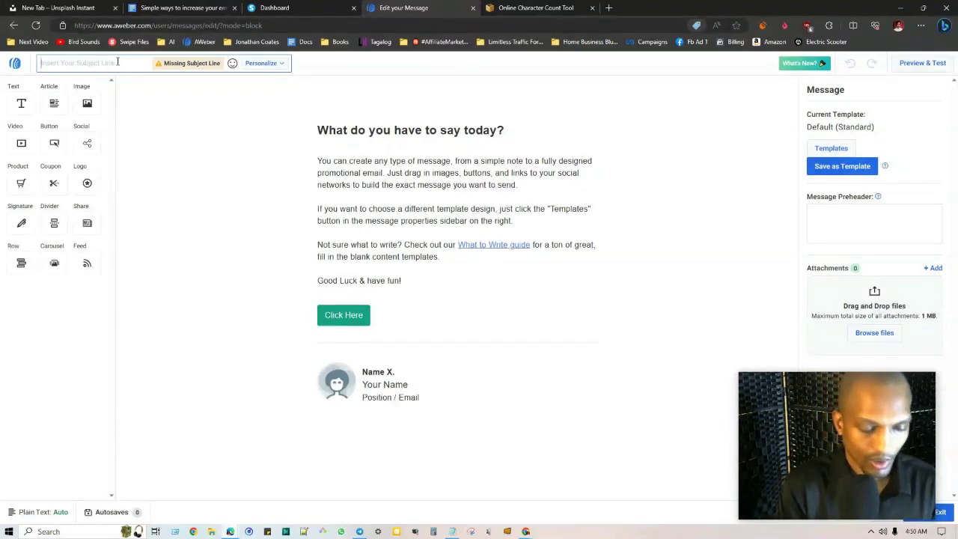
click(553, 7)
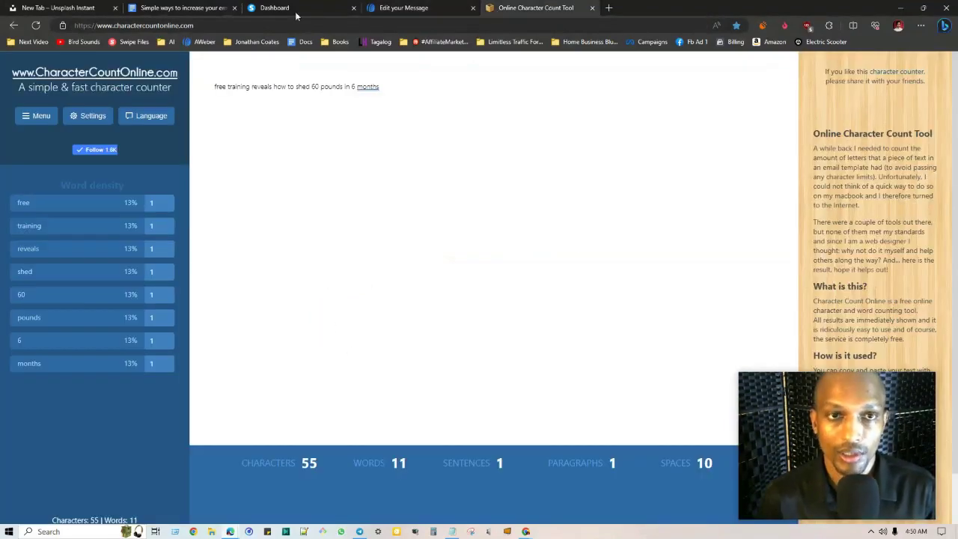
click(435, 8)
click(200, 6)
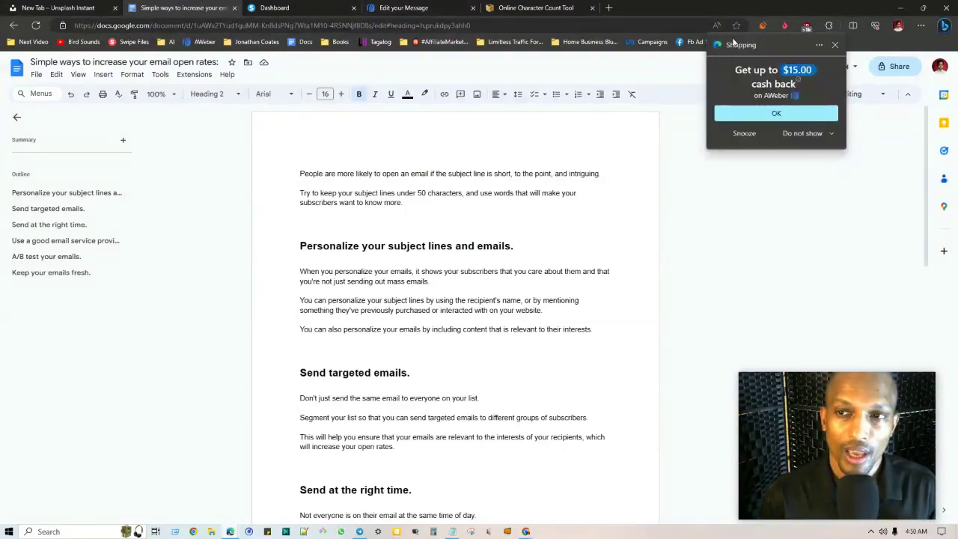
click(835, 45)
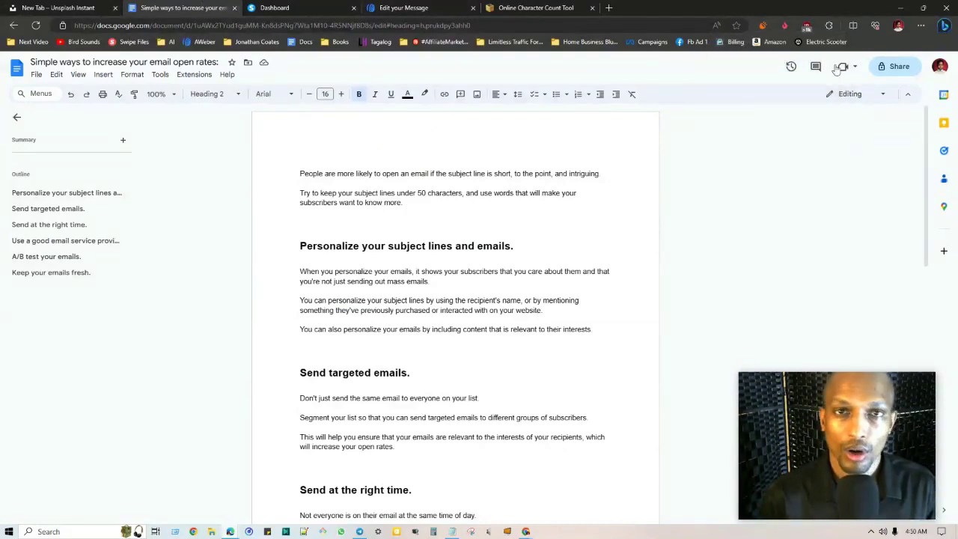
Step: View the Bing chat sidebar and open Bard in a new tab, then return to the document with the sidebar closed
click(945, 26)
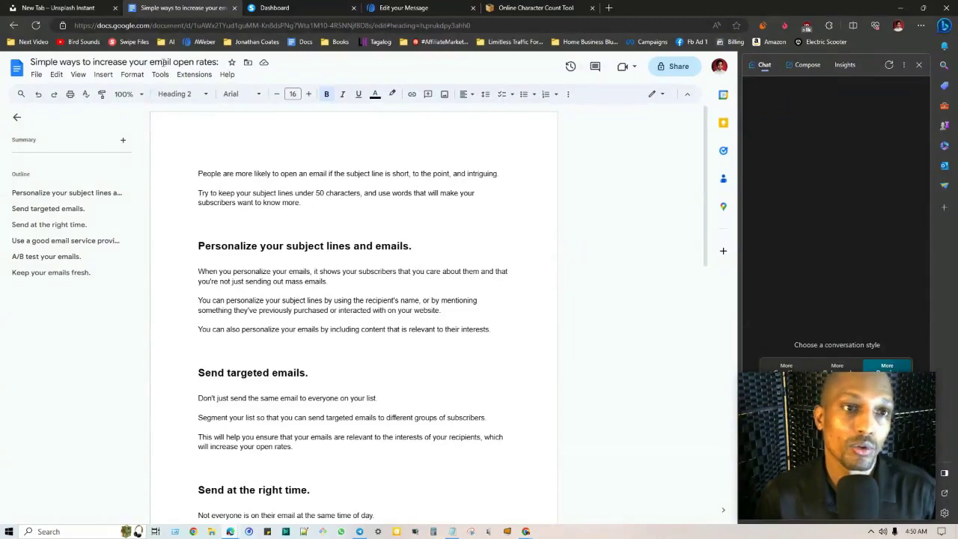
click(167, 42)
right_click(176, 63)
click(217, 68)
click(655, 8)
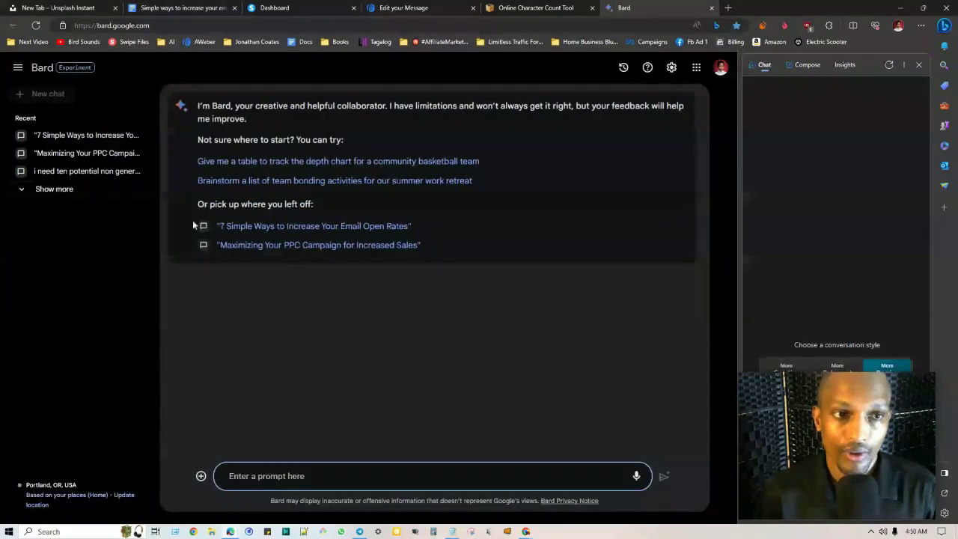
click(187, 7)
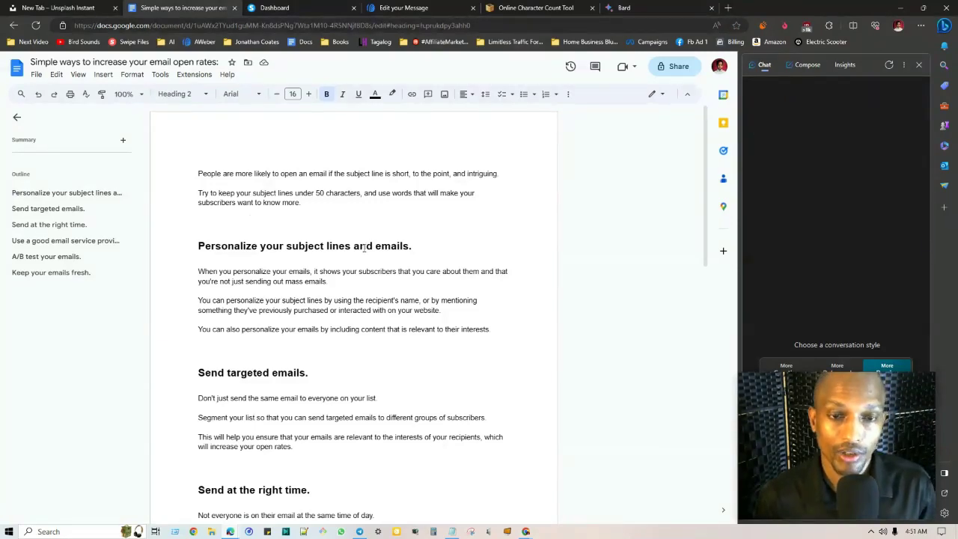
click(920, 66)
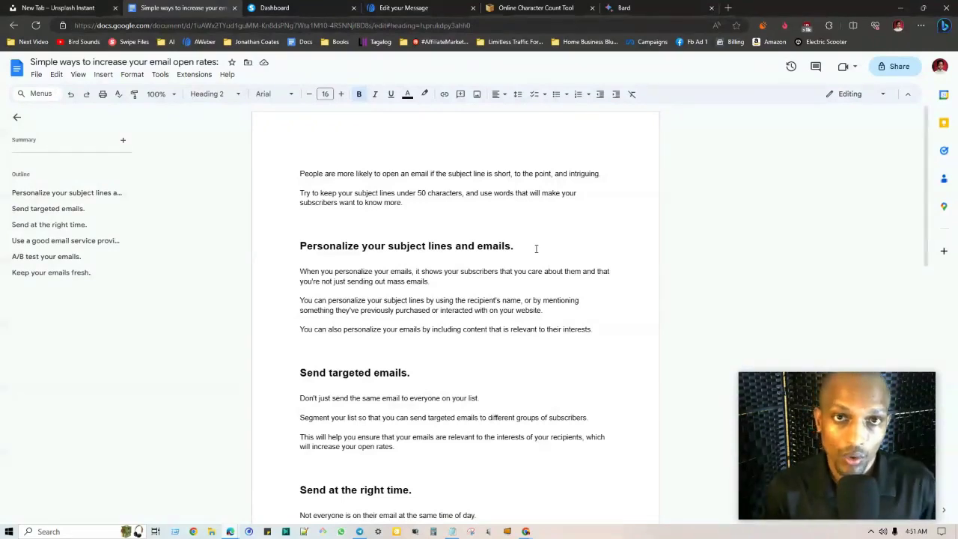
Step: Create a new newsletter in Systeme.io and enter the sender's first name as the sender name
key(ctrl+4)
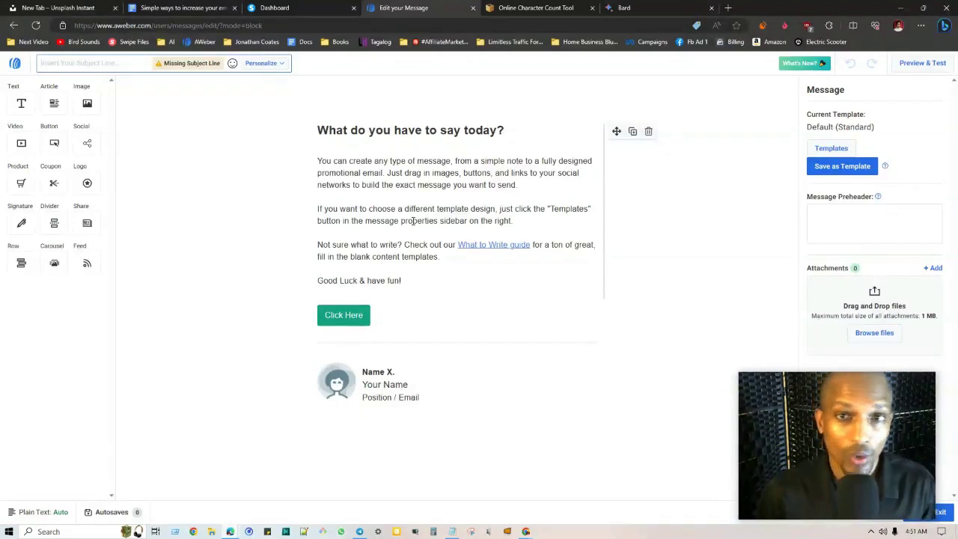
click(307, 11)
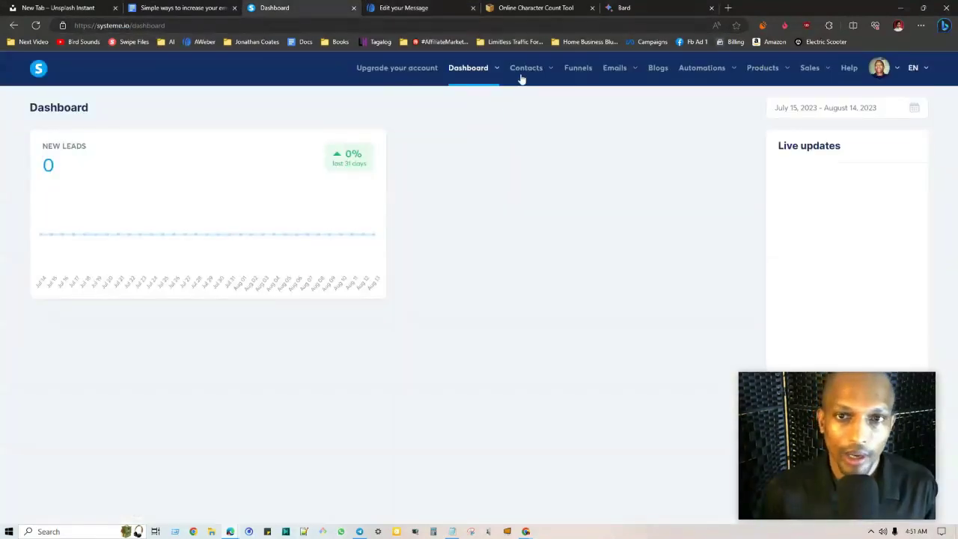
mouse_move(611, 73)
click(611, 98)
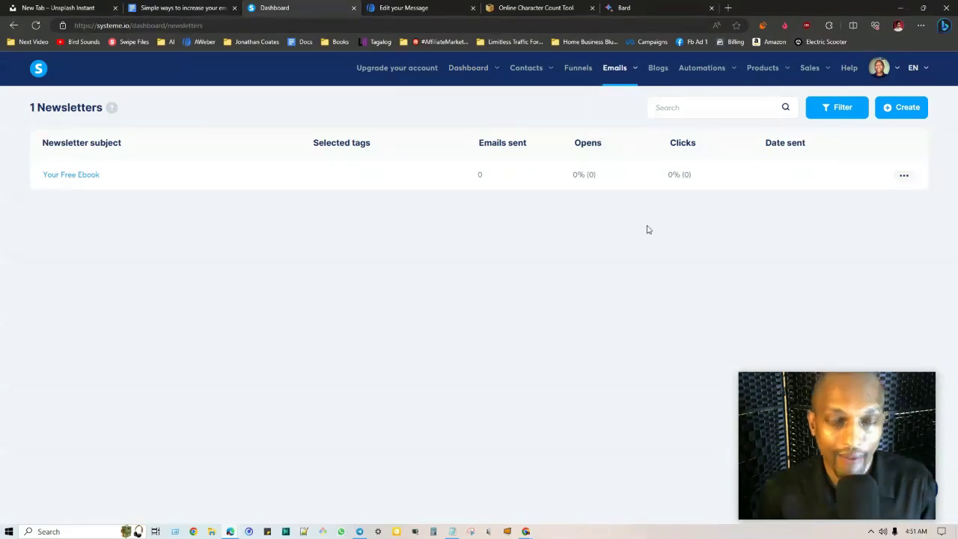
click(905, 107)
click(387, 197)
text(Jonathjan)
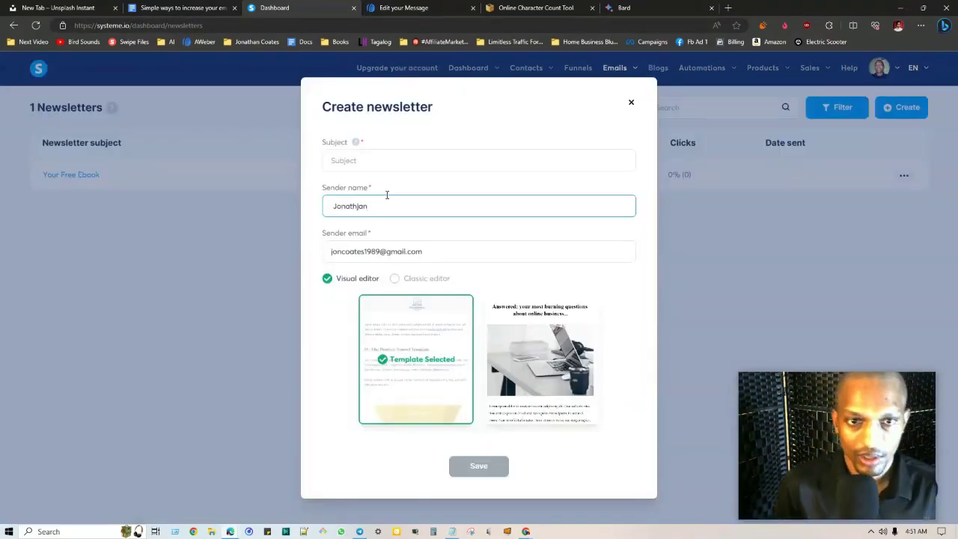
key(BackSpace)
key(BackSpace)
key(BackSpace)
text(an)
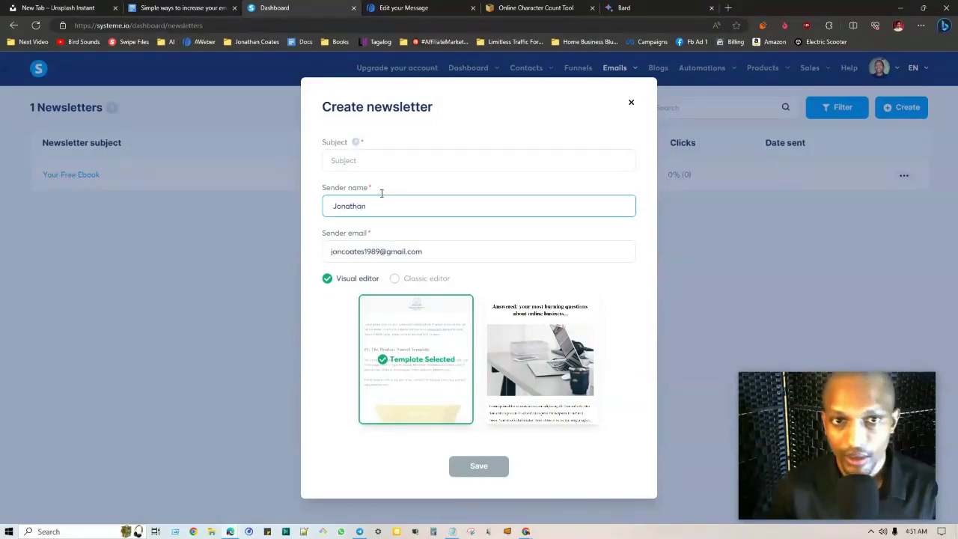
Step: Copy the subject line "free training reveals how to shed 60 pounds in 6 months" from the character counter page
click(391, 160)
click(436, 6)
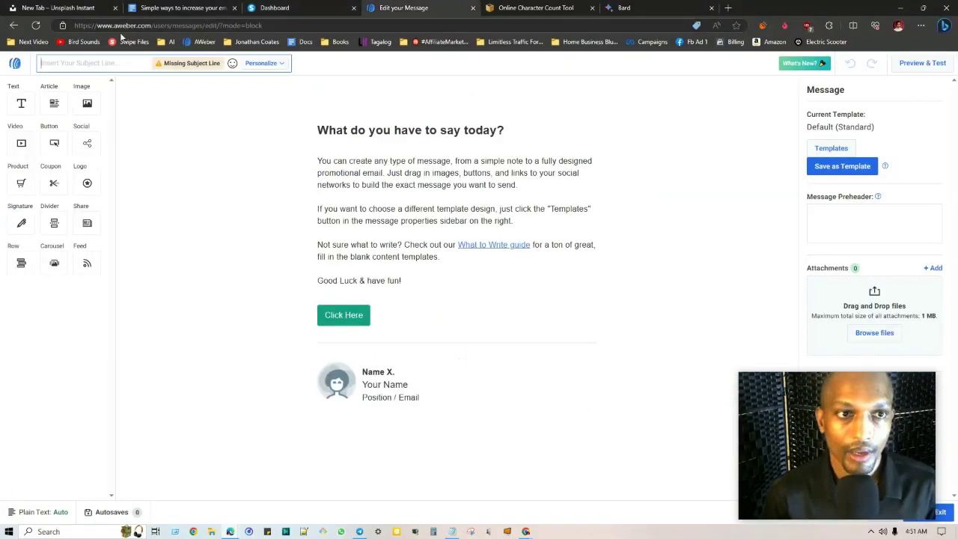
click(641, 7)
click(512, 8)
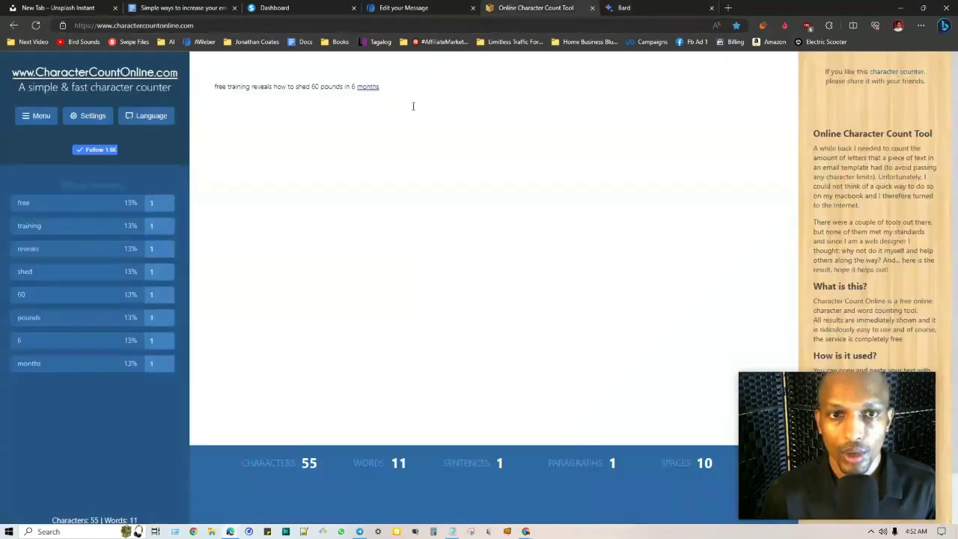
drag(421, 90, 213, 82)
key(ctrl+c)
right_click(304, 95)
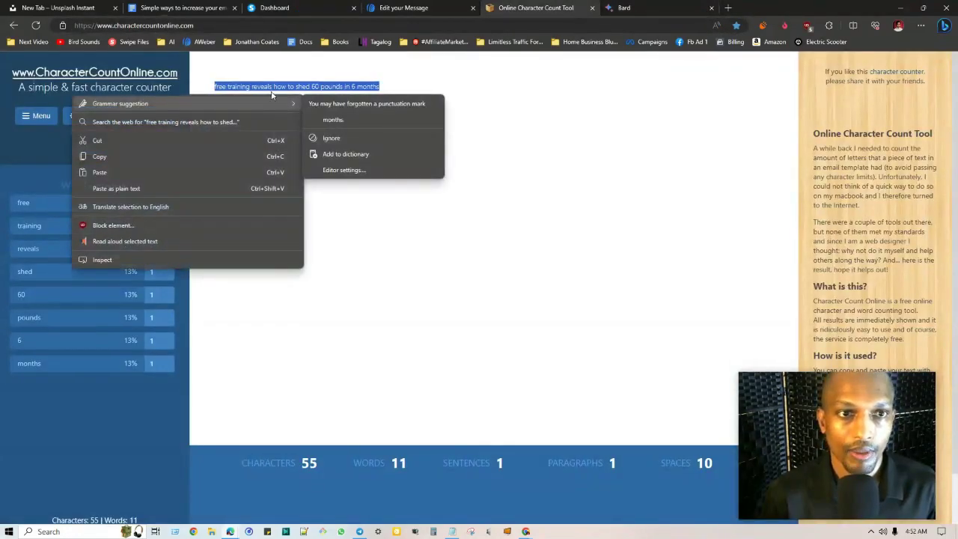
key(Escape)
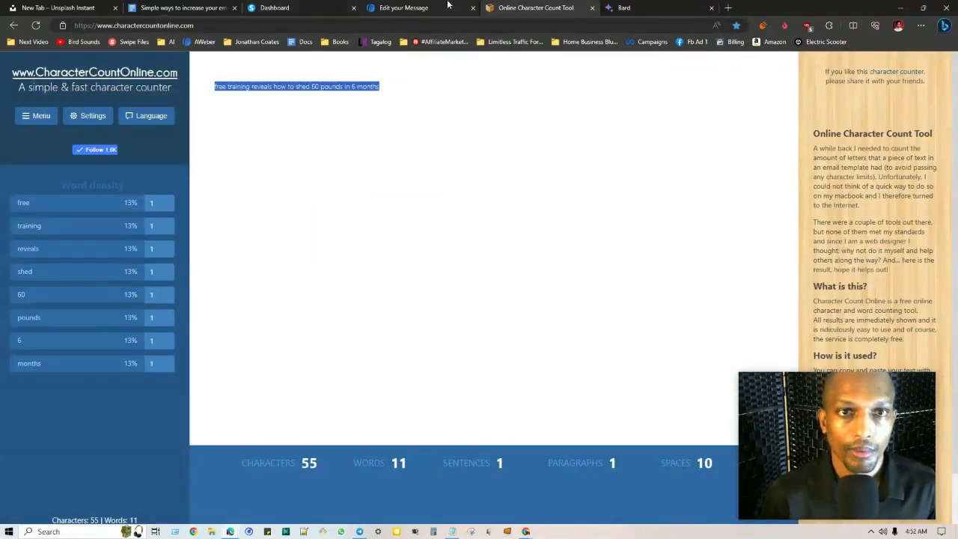
Step: Paste the copied line as the Systeme.io newsletter's subject and save the newsletter
click(419, 7)
click(284, 8)
key(ctrl+v)
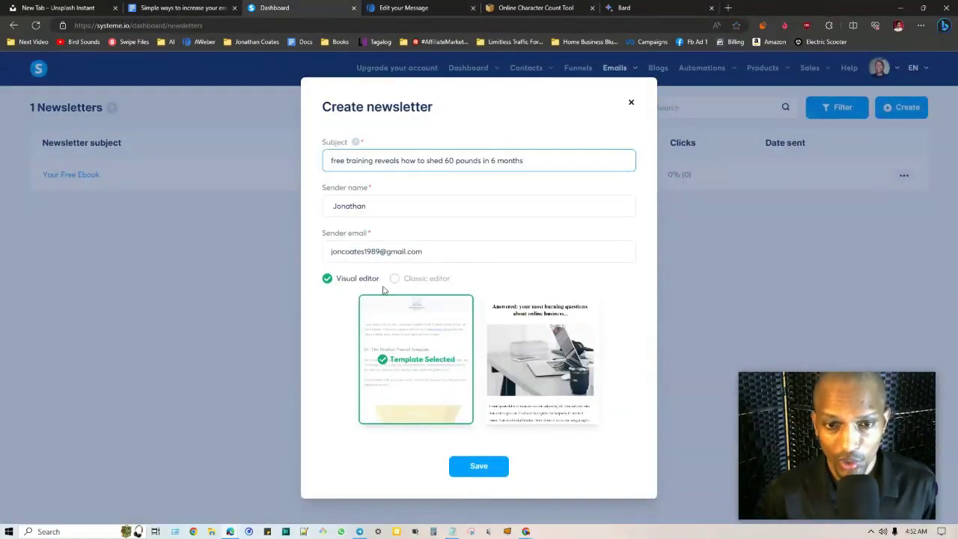
click(468, 466)
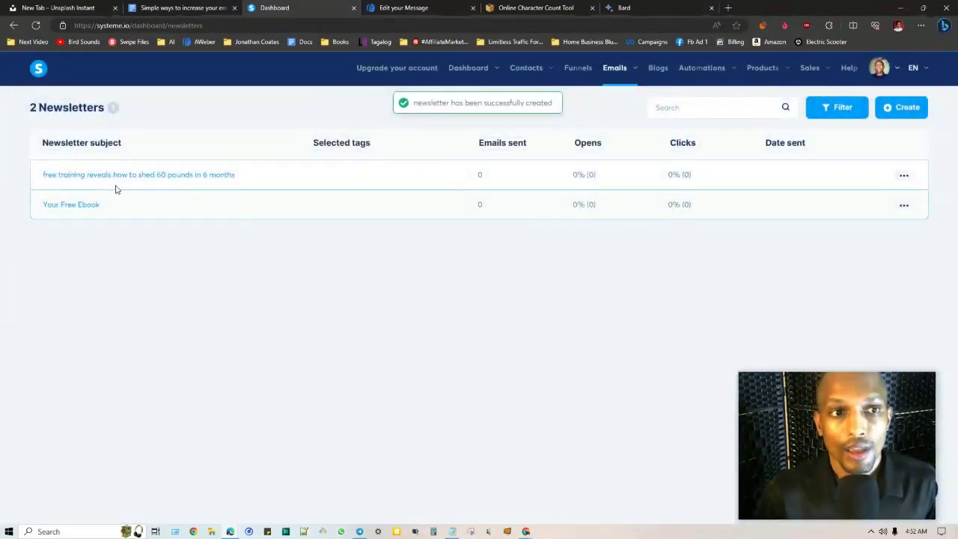
Step: Edit the newsletter "free training reveals how to shed 60 pounds in 6 months" and open its body in the email editor
click(903, 175)
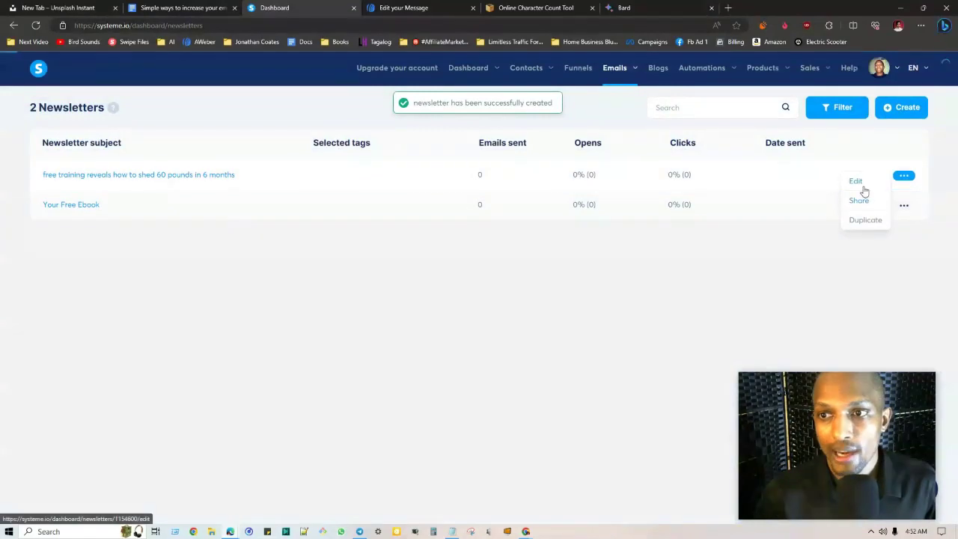
click(860, 185)
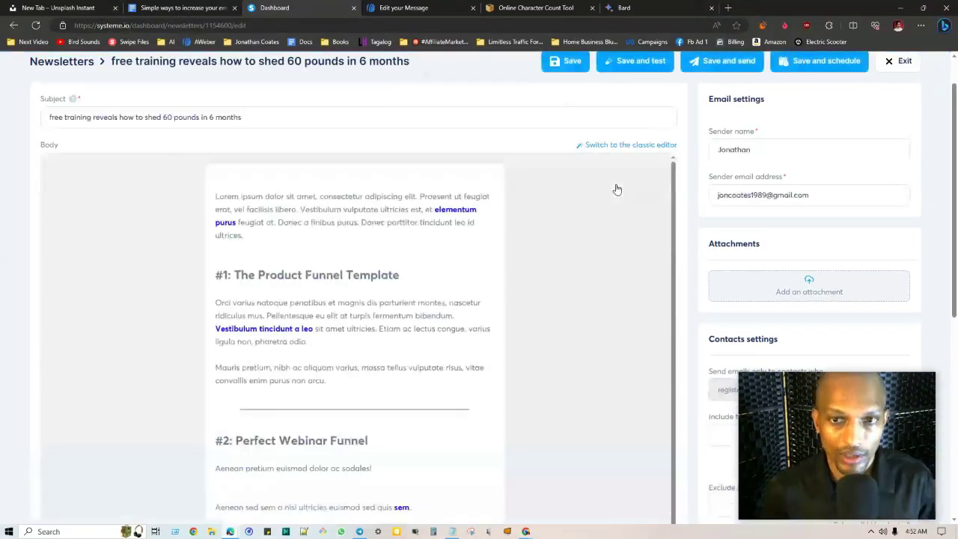
click(257, 157)
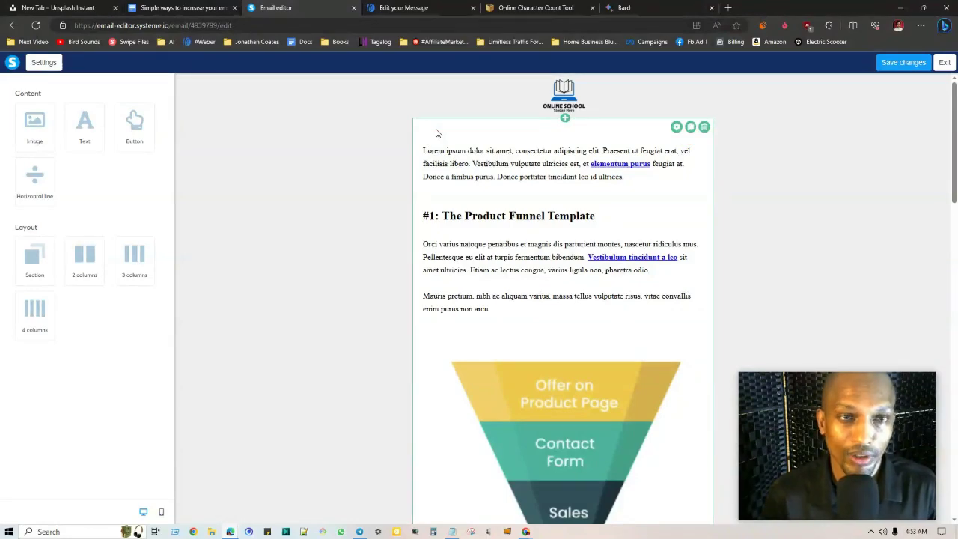
Step: Switch to the Google Docs tips document and read the sections on personalizing subject lines, sending targeted emails and sending at the right time
click(218, 6)
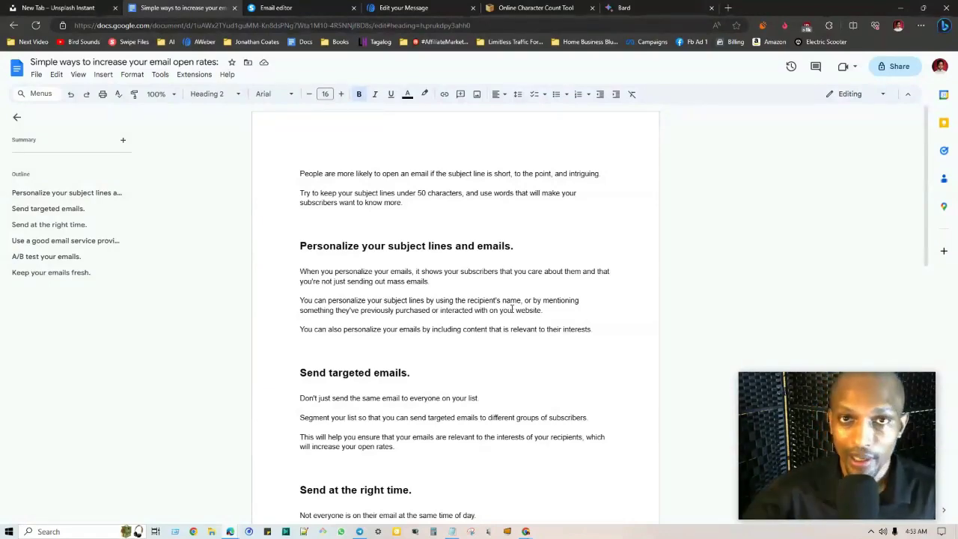
scroll(486, 291, down, 3)
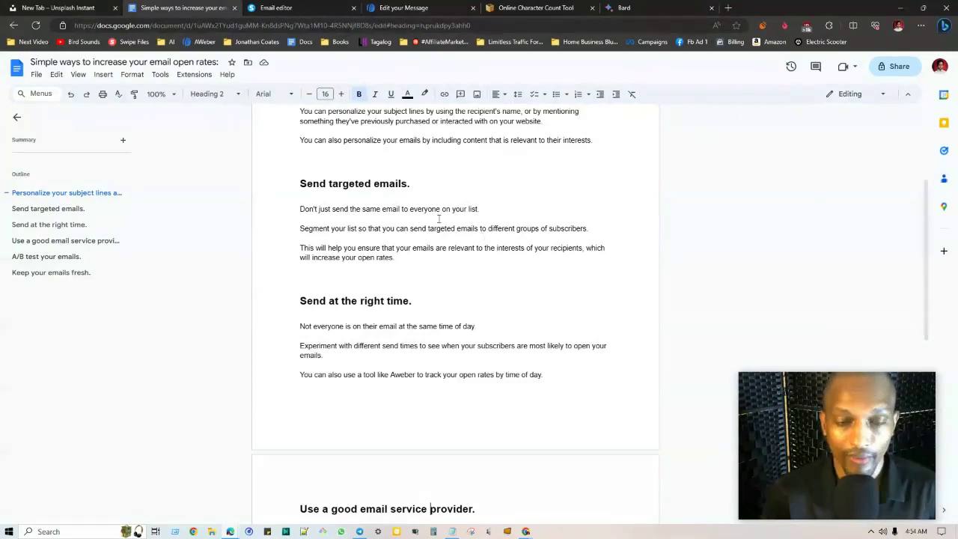
scroll(439, 220, down, 3)
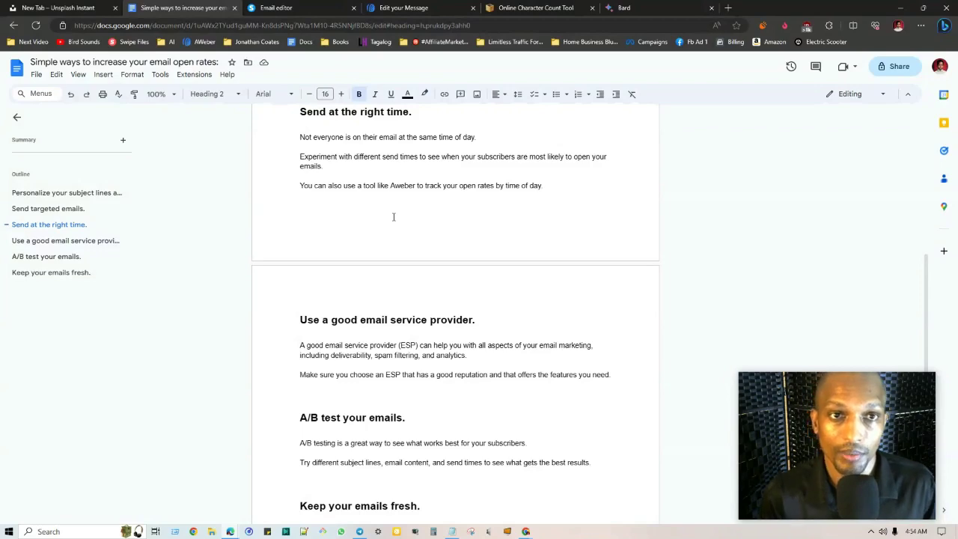
Step: Return to the Systeme.io email editor and exit it, saving the newsletter body
click(274, 7)
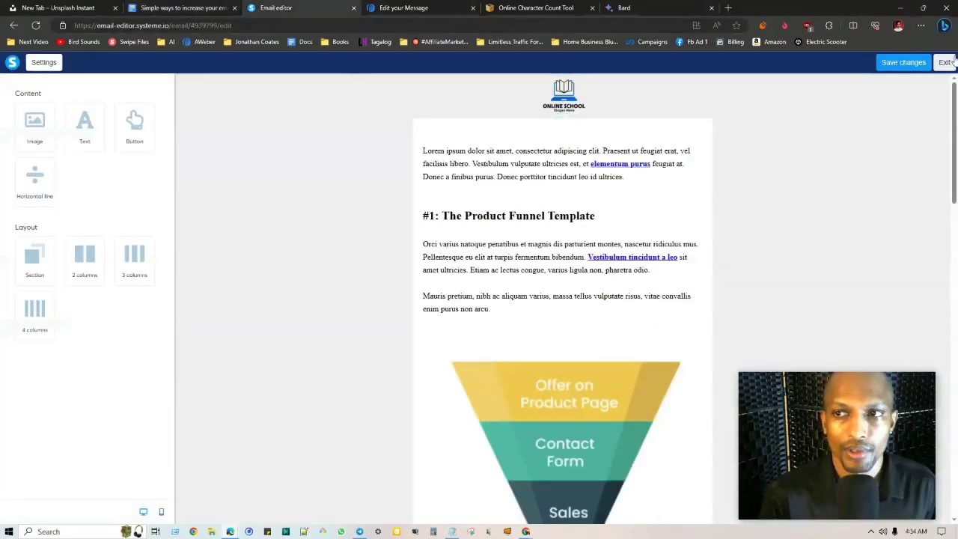
click(945, 63)
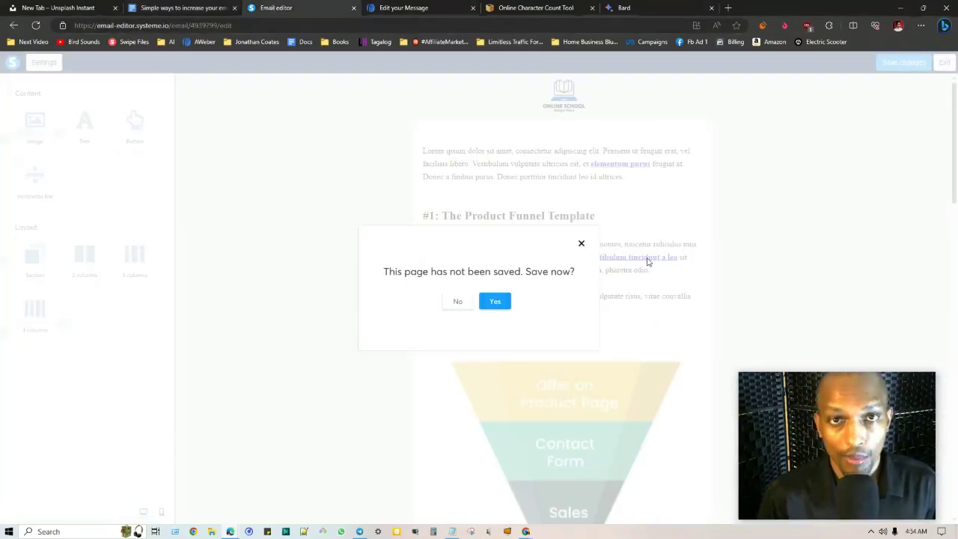
click(492, 301)
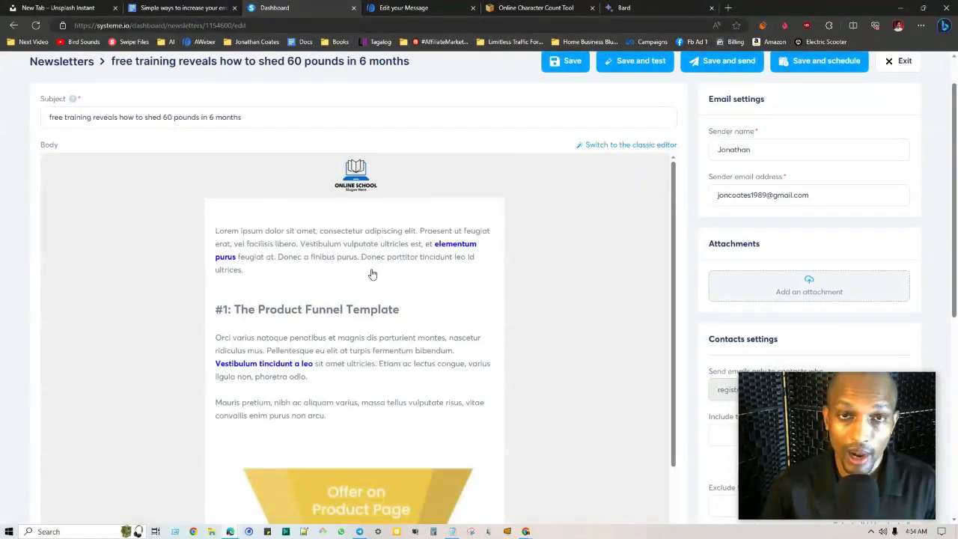
Step: Review the document's sections on email service providers, A/B testing and fresh emails, and view the AWeber message editor for comparison
click(179, 7)
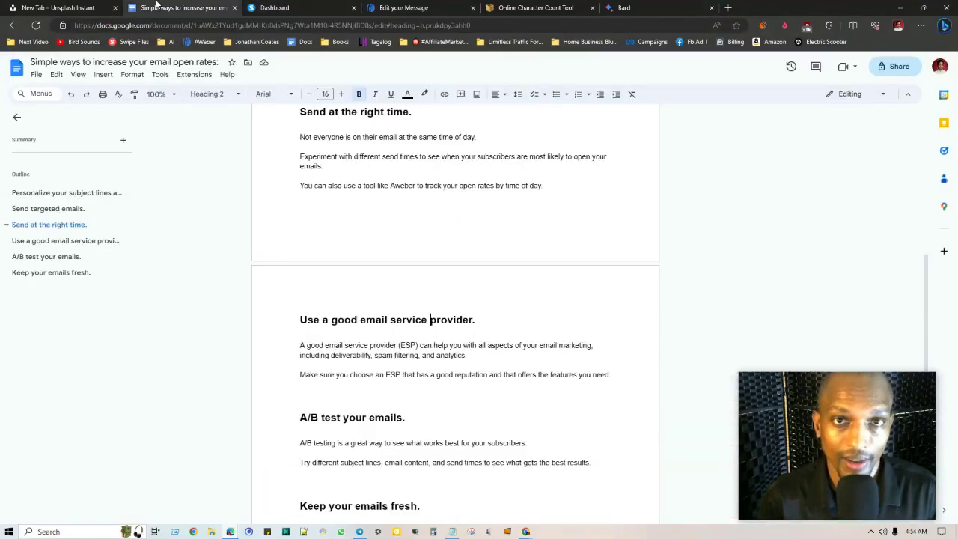
scroll(441, 250, down, 5)
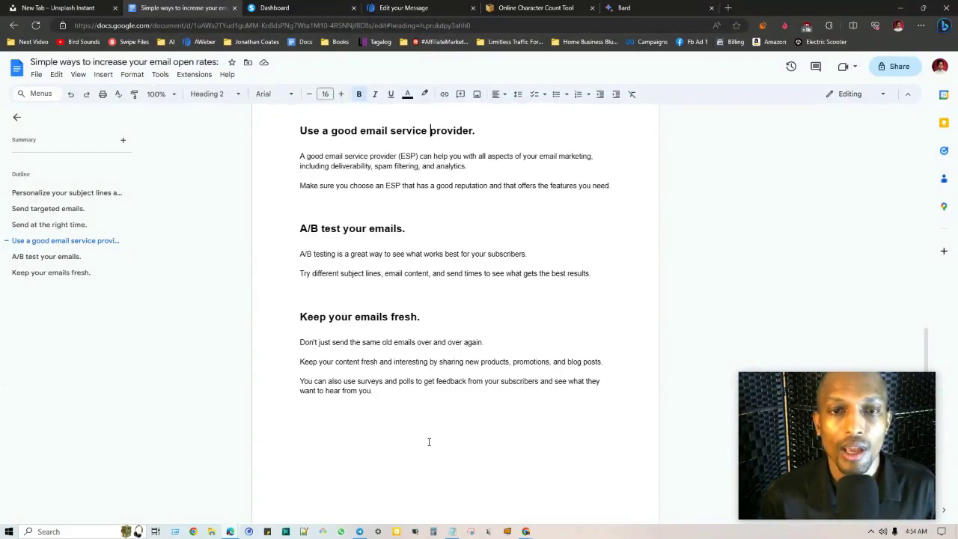
scroll(428, 442, up, 2)
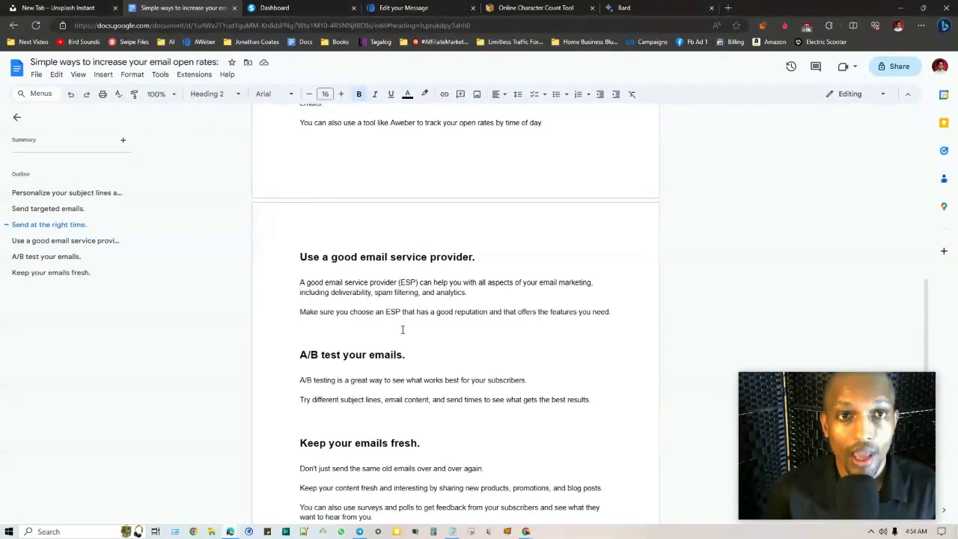
click(463, 6)
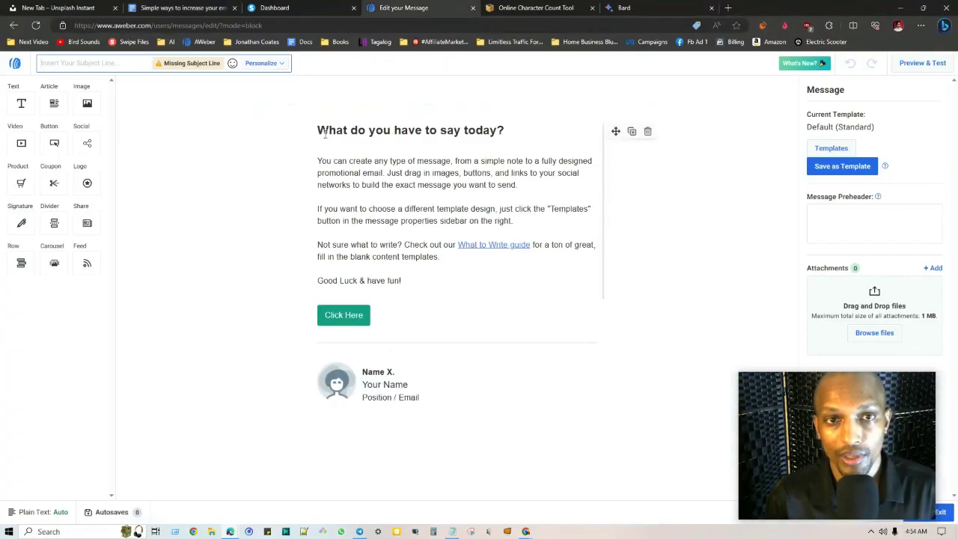
click(314, 8)
click(187, 7)
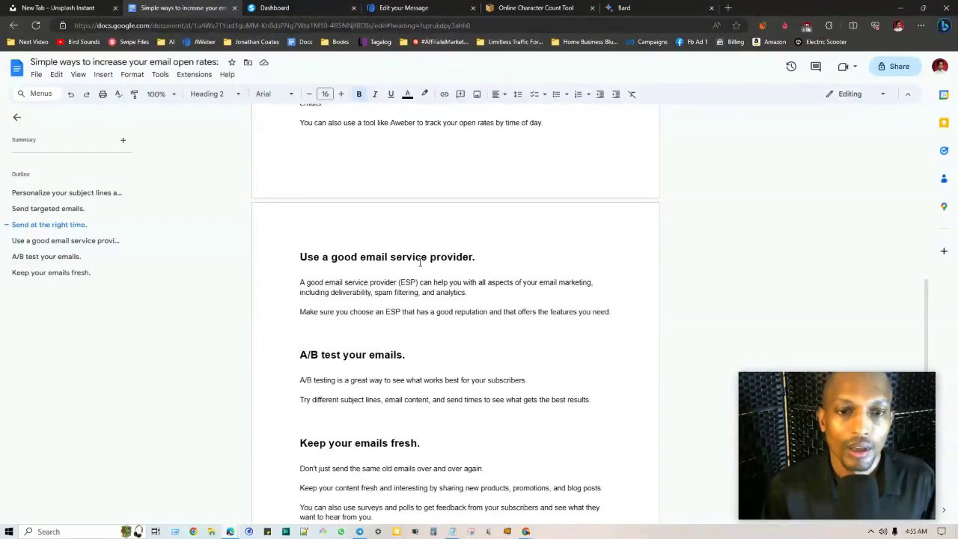
scroll(432, 285, down, 2)
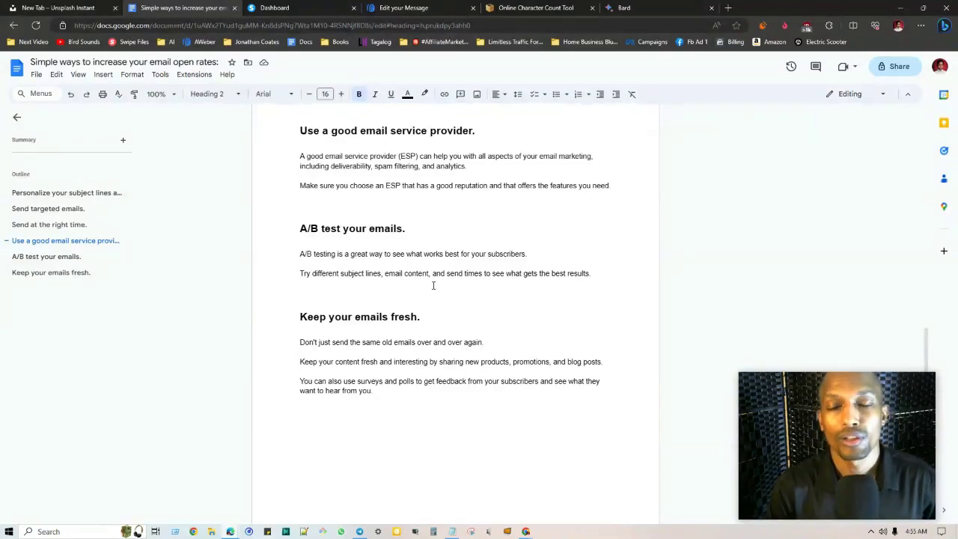
Step: View the Bard start page, the Systeme.io newsletter's edit page and the subject line in the character counter
click(625, 7)
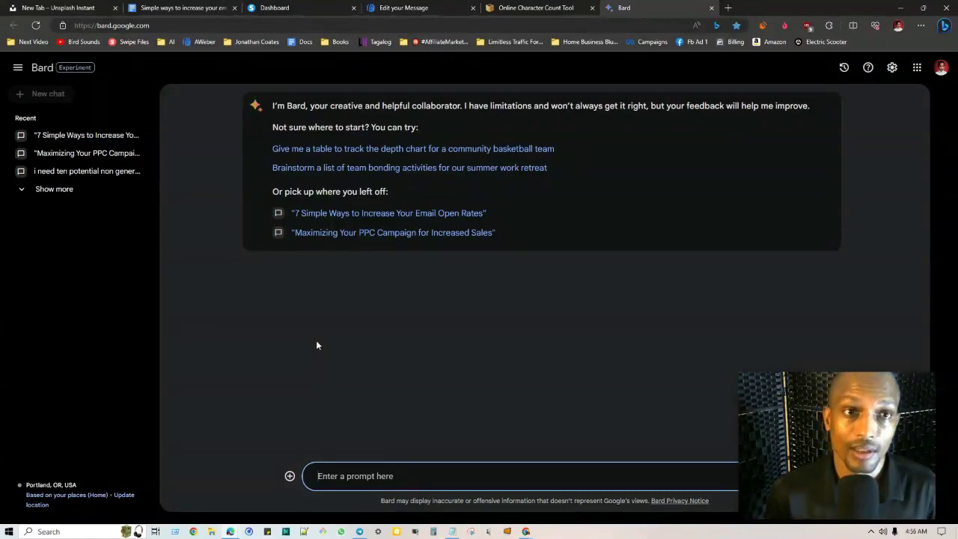
click(179, 7)
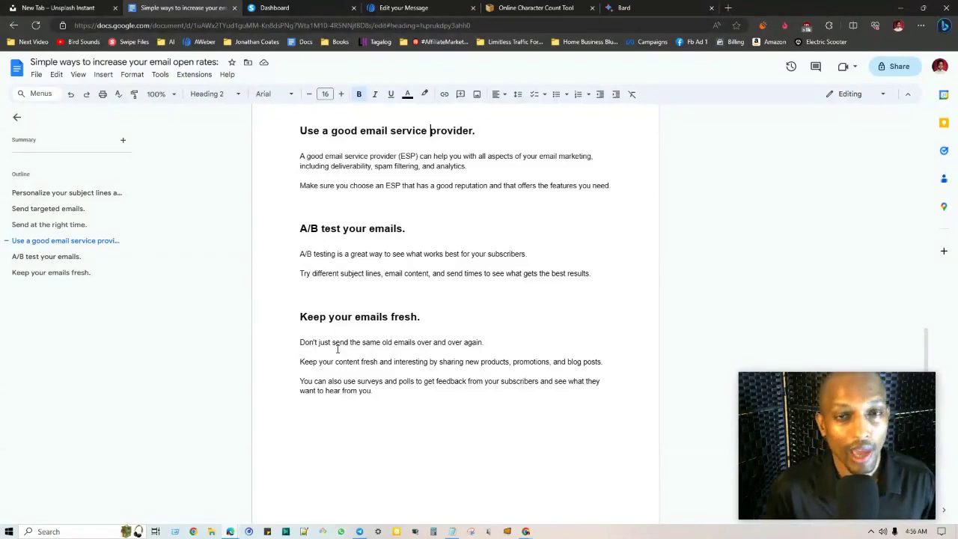
click(314, 7)
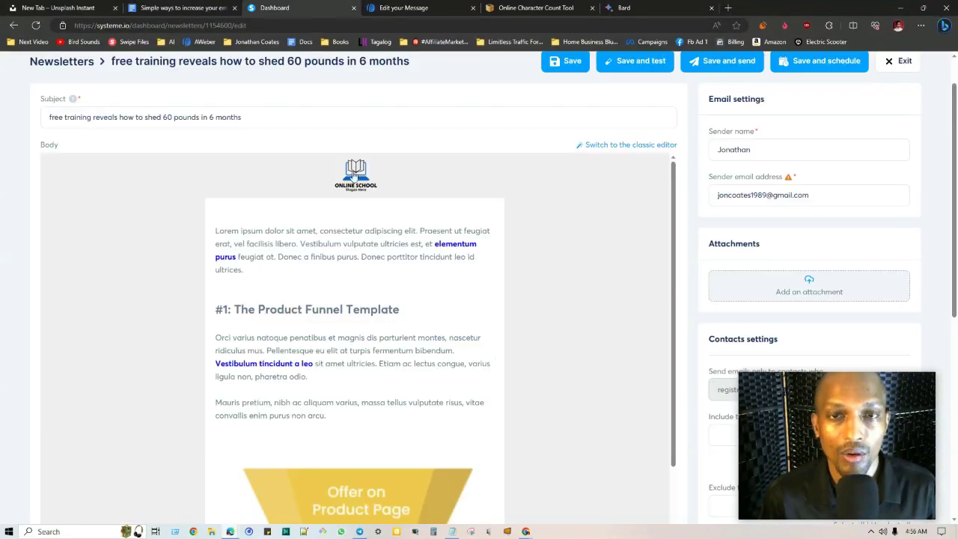
scroll(403, 218, up, 1)
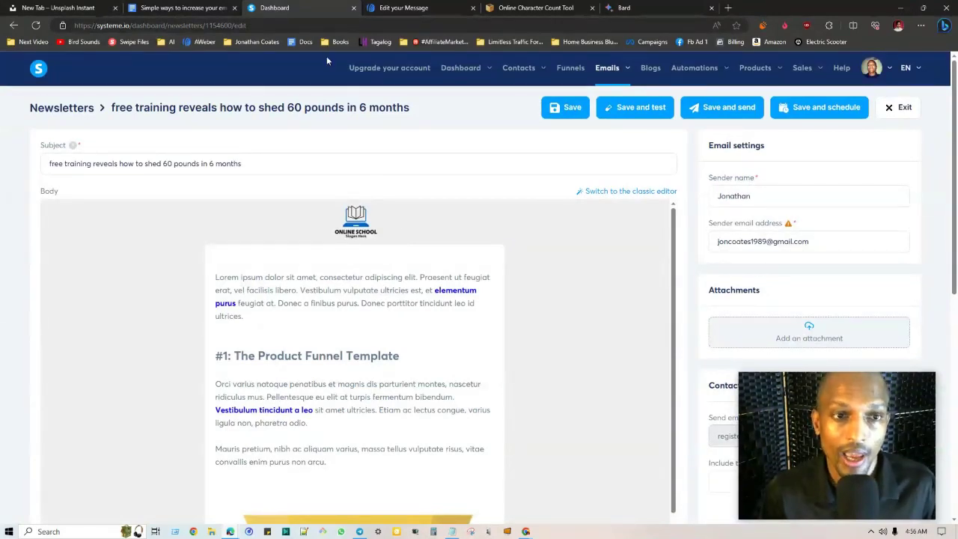
click(535, 8)
click(412, 124)
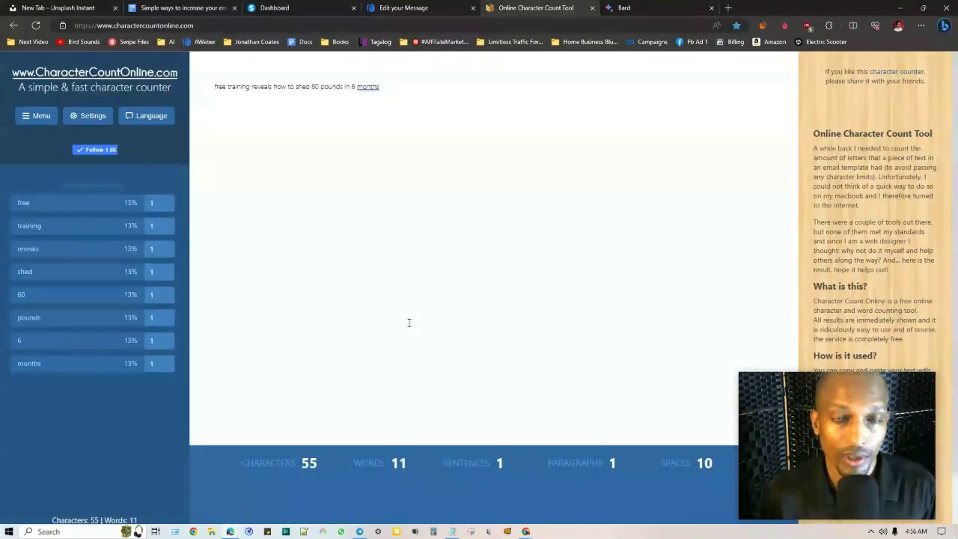
Step: Go back to the Google Docs tips document and place the cursor in the "Send at the right time" section
click(145, 6)
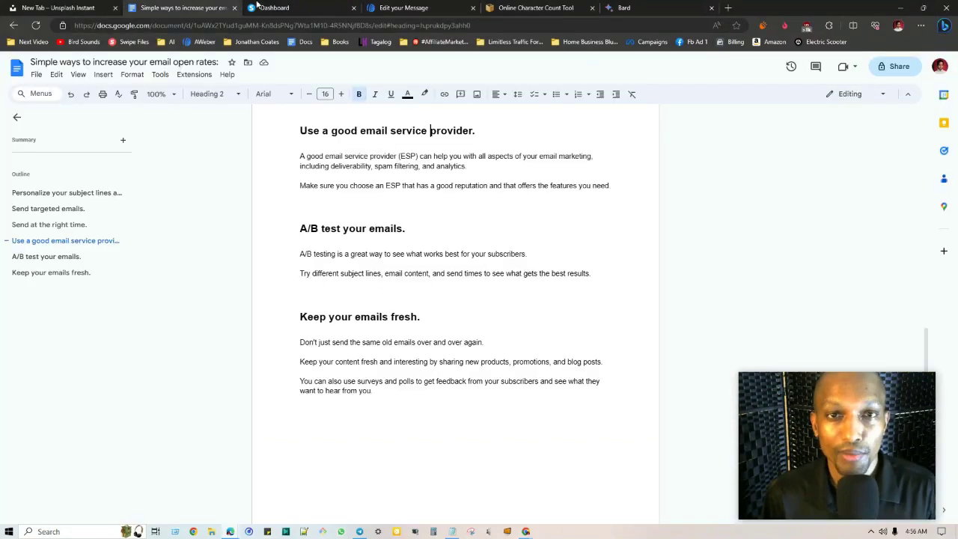
scroll(383, 272, up, 5)
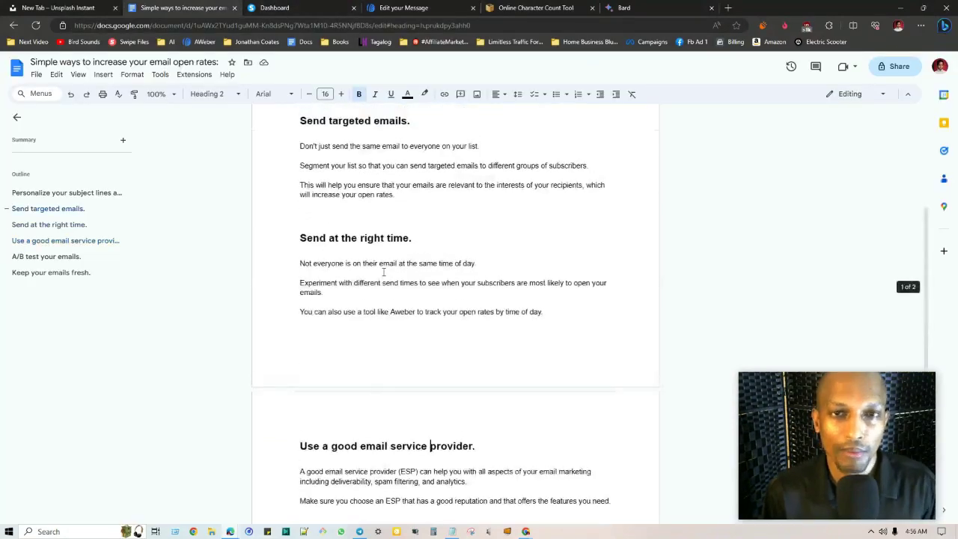
click(383, 272)
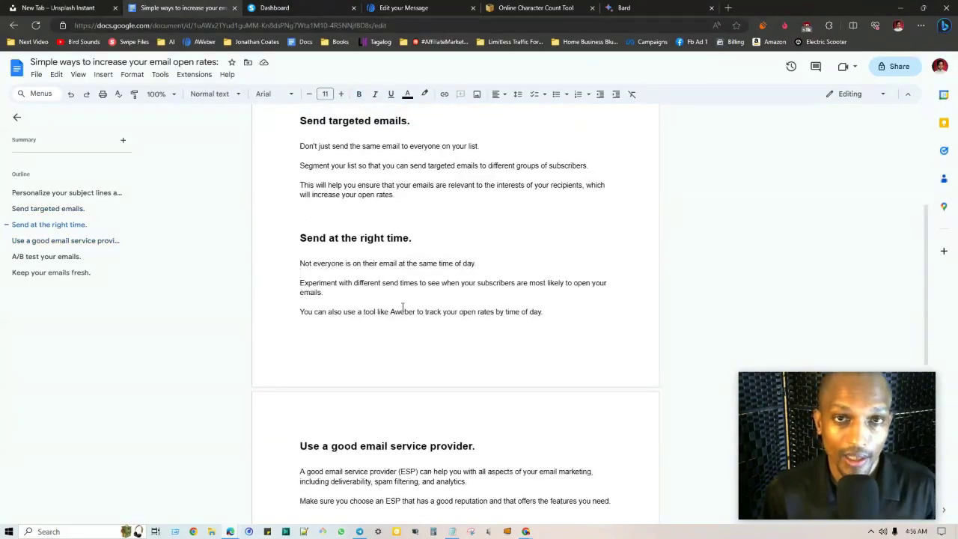